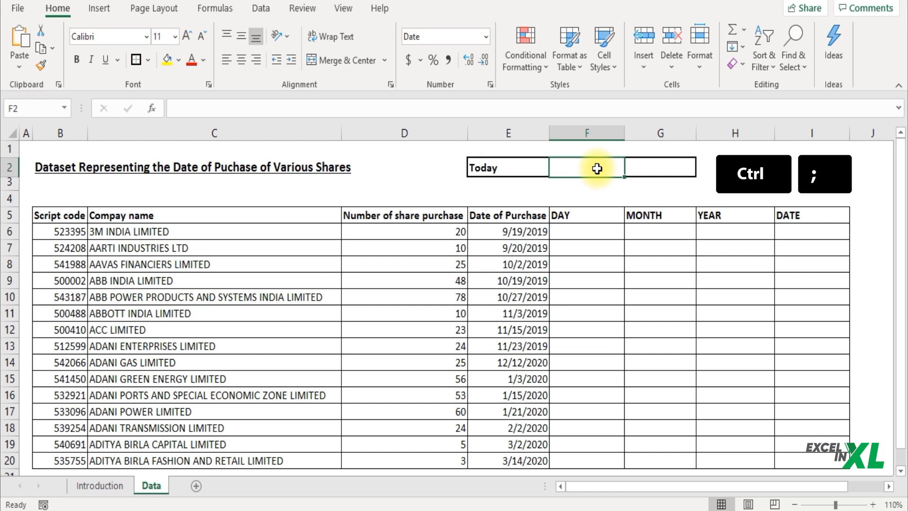
# - Insert the current date as a fixed value in F2 and enter =TODAY() in G2 beside it
pyautogui.hotkey('ctrl', ';')
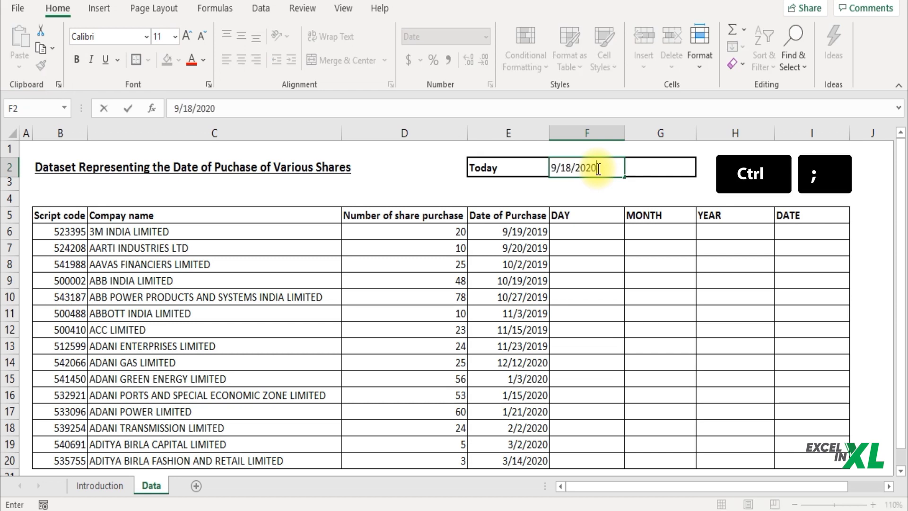
pyautogui.click(638, 169)
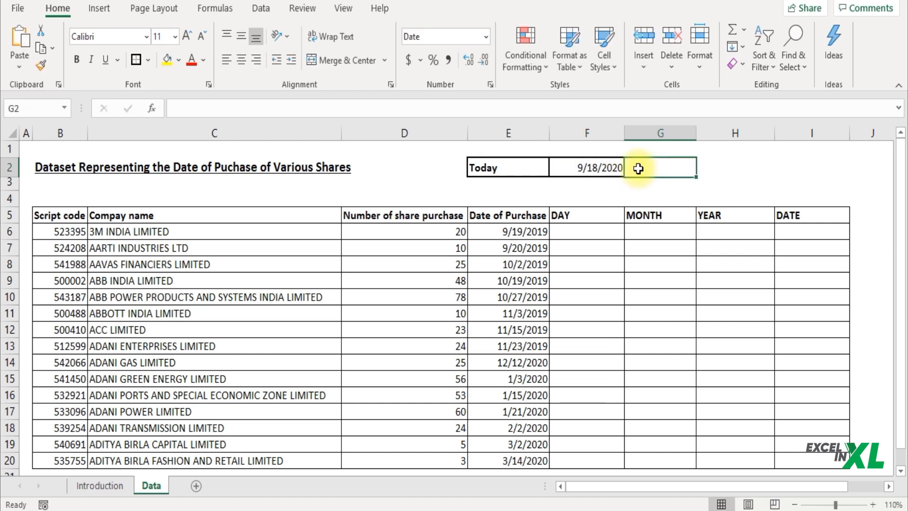
pyautogui.write('=today')
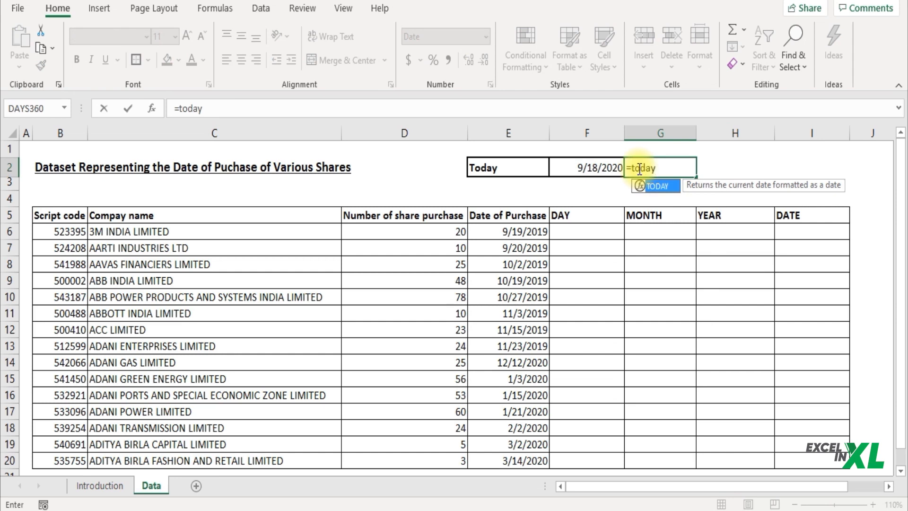
pyautogui.press('Tab')
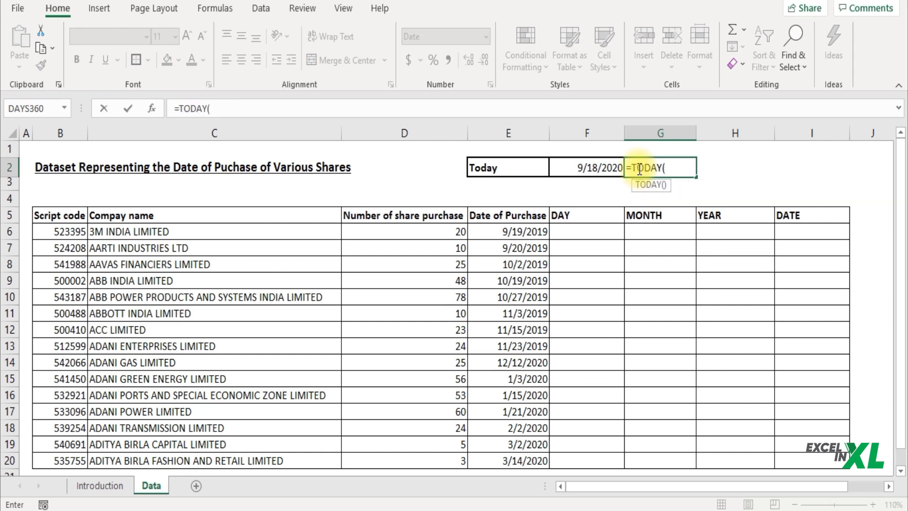
pyautogui.click(680, 171)
pyautogui.write(')')
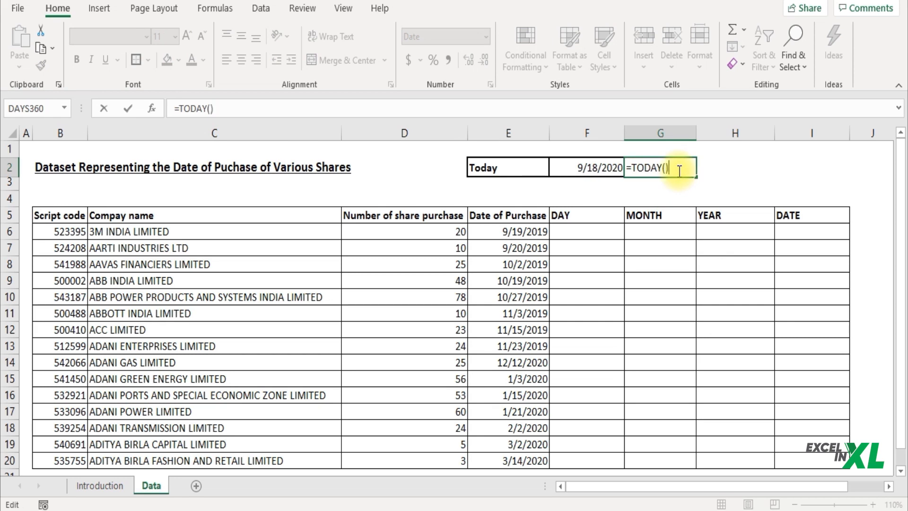
pyautogui.press('Return')
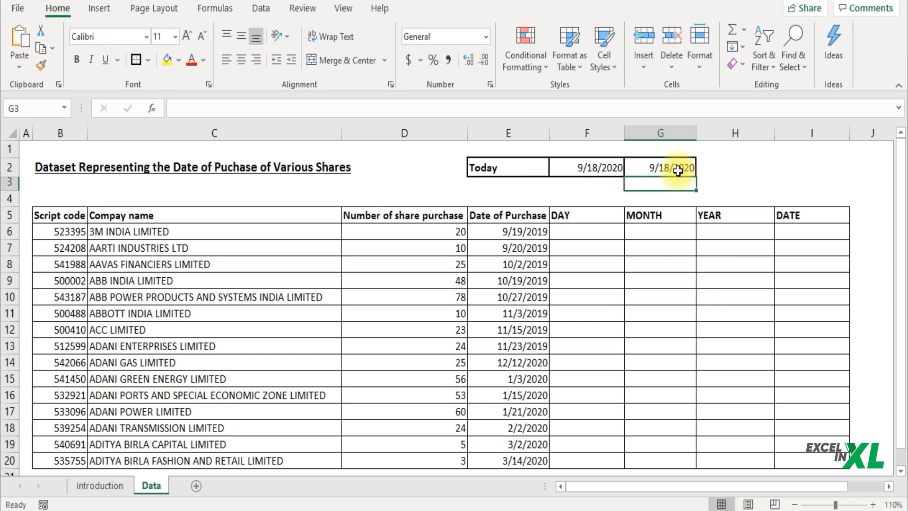
pyautogui.click(678, 171)
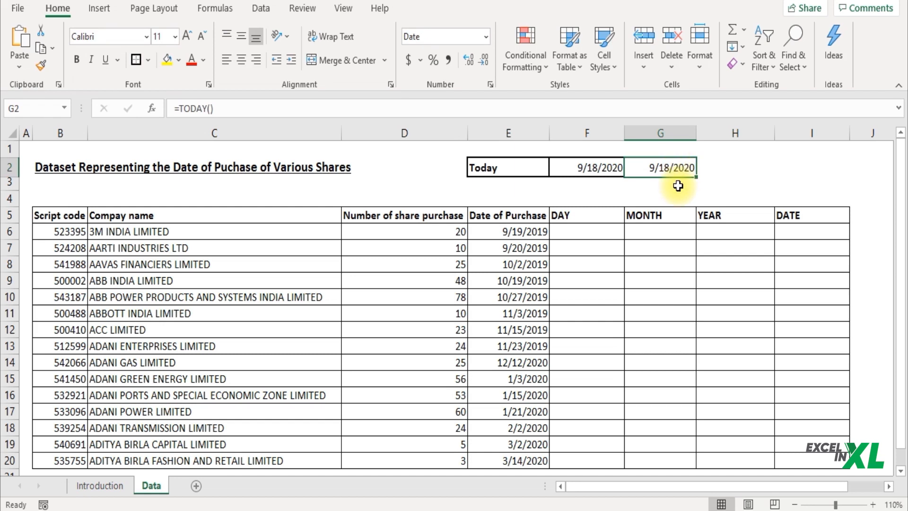
pyautogui.click(556, 172)
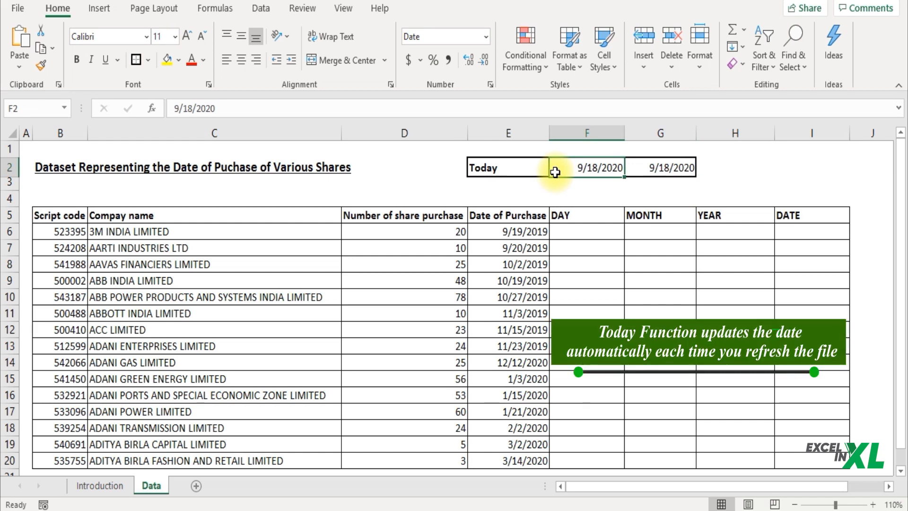
pyautogui.click(641, 164)
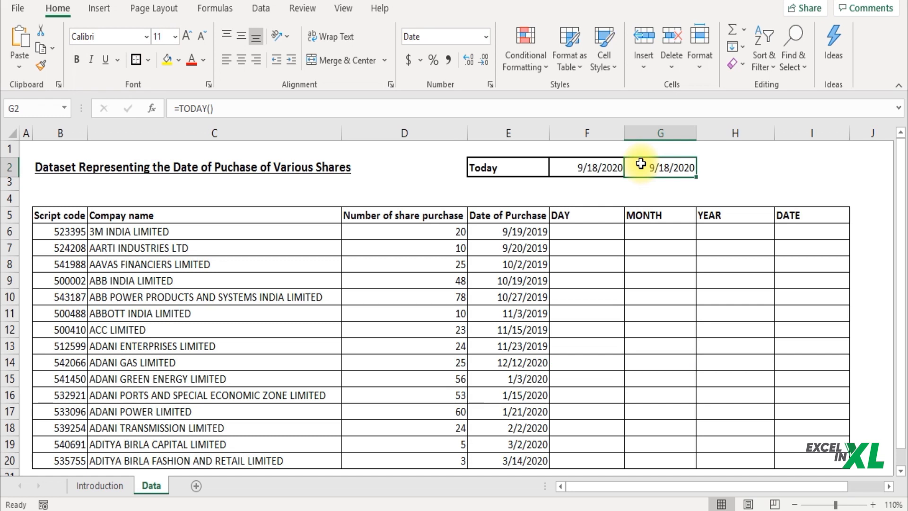
# - Enter =DAY(E6) in F6 to extract the day from the first purchase date
pyautogui.click(602, 229)
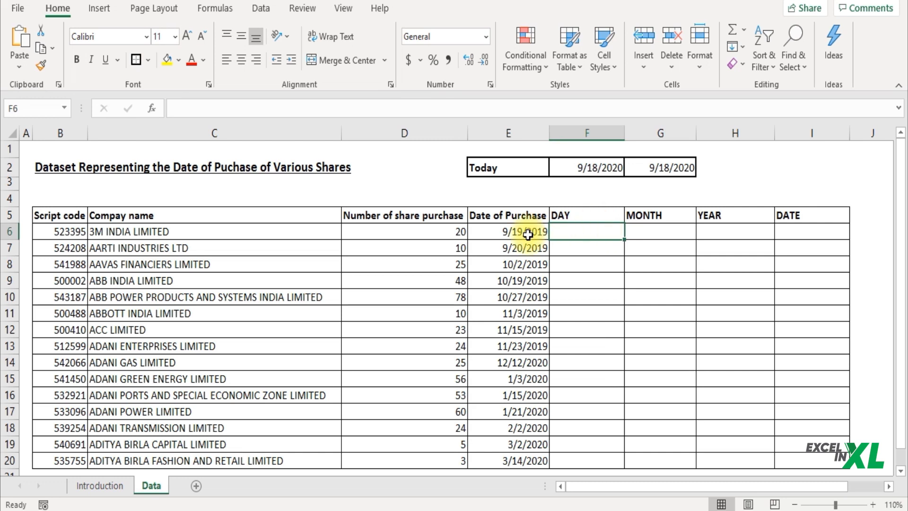
pyautogui.write('=day')
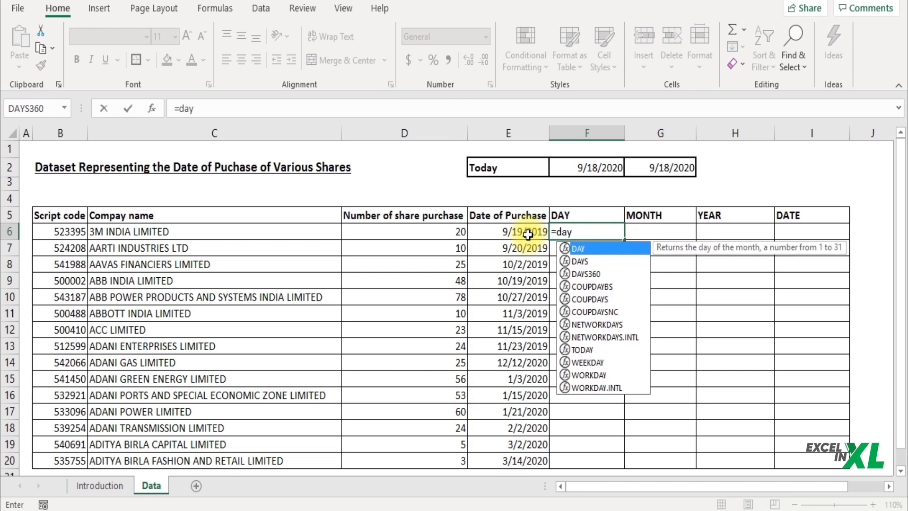
pyautogui.press('Tab')
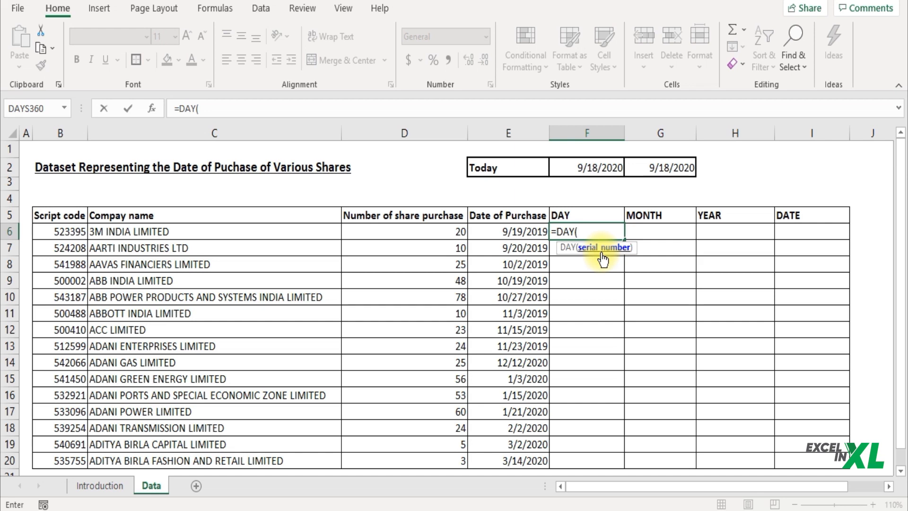
pyautogui.click(539, 232)
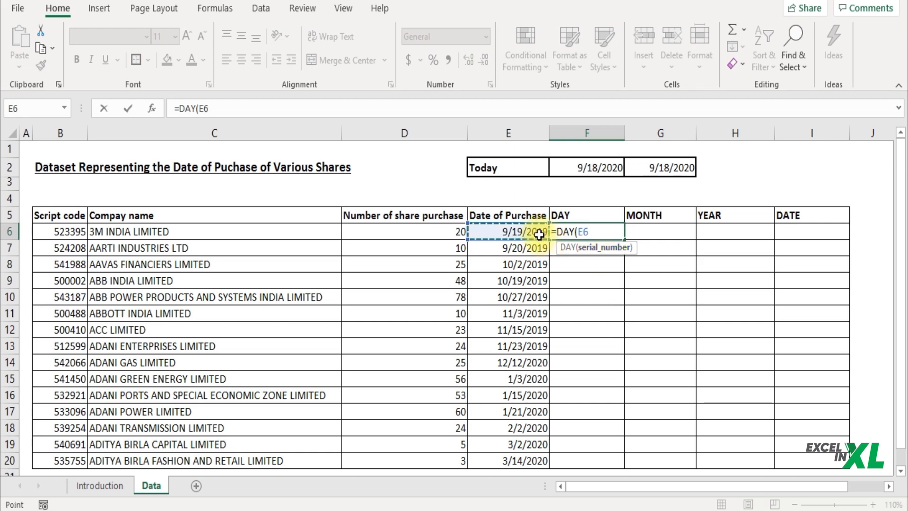
pyautogui.write(')')
pyautogui.press('Return')
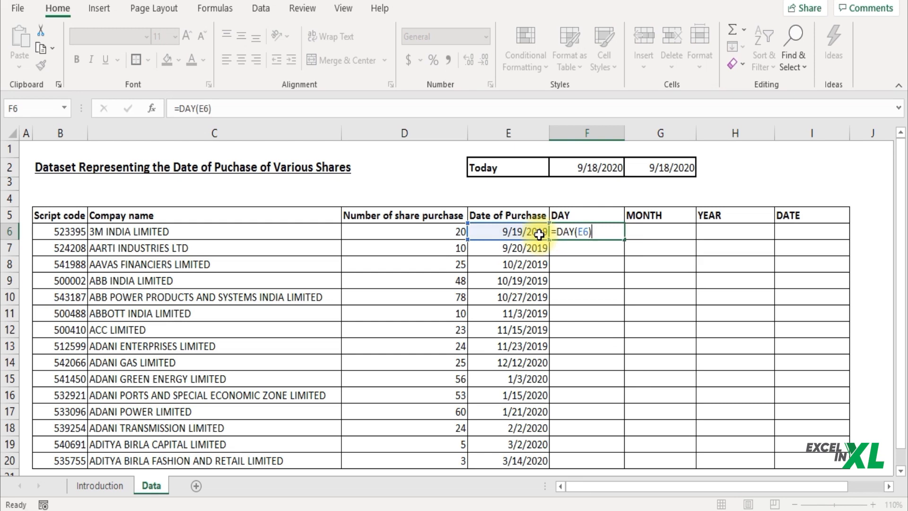
# - Fill the DAY formula from F6 down through F20 for all the purchase dates
pyautogui.press('Up')
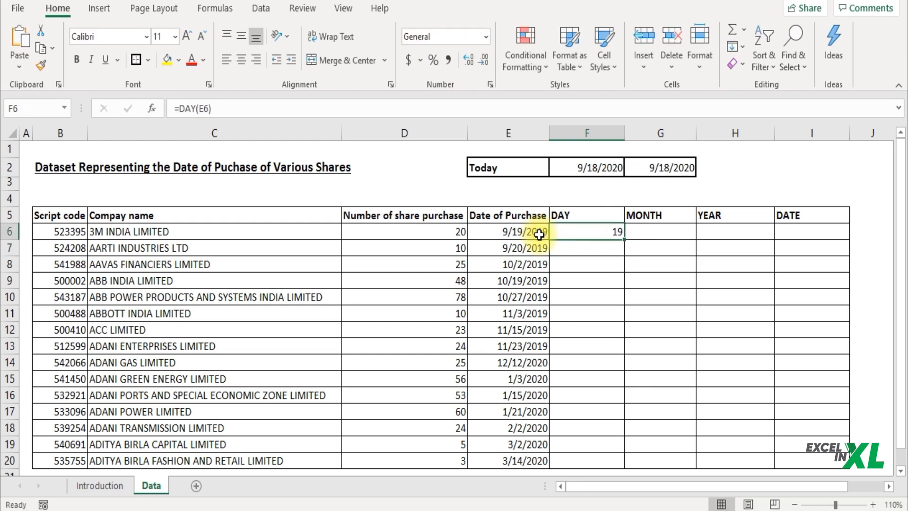
pyautogui.press('Left')
pyautogui.click(615, 229)
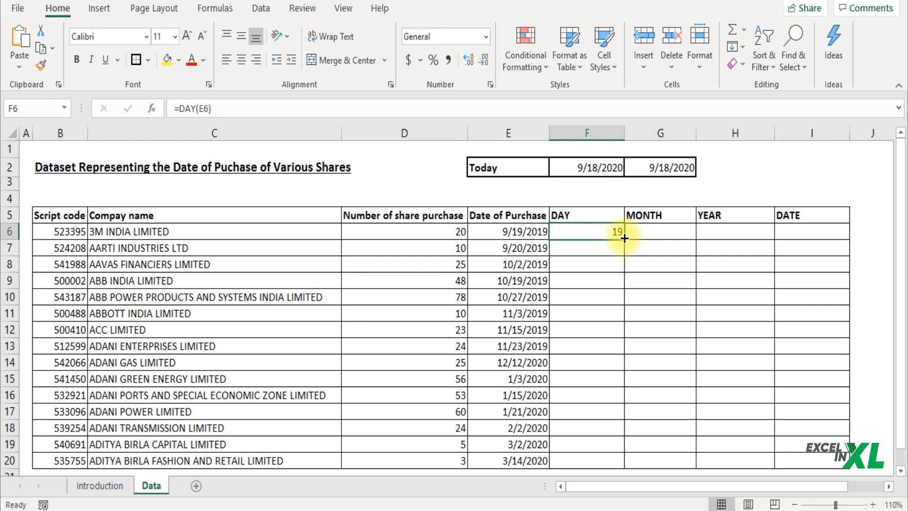
pyautogui.doubleClick(624, 238)
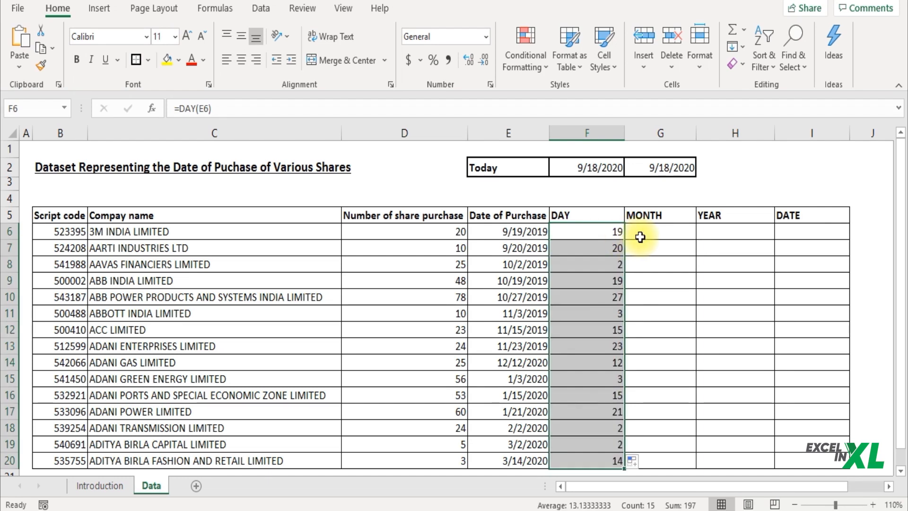
# - Enter =MONTH(E6) in G6 and fill the formula down the MONTH column through G20
pyautogui.click(641, 237)
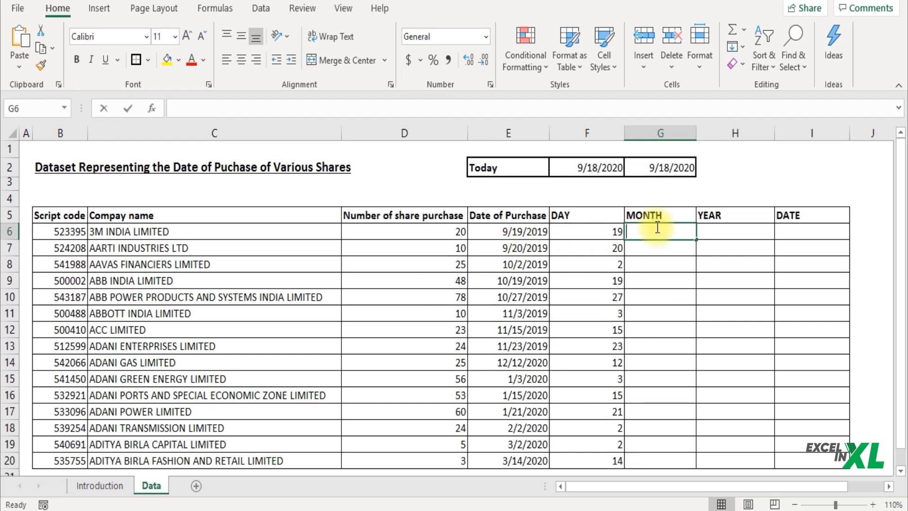
pyautogui.write('=mont')
pyautogui.press('Tab')
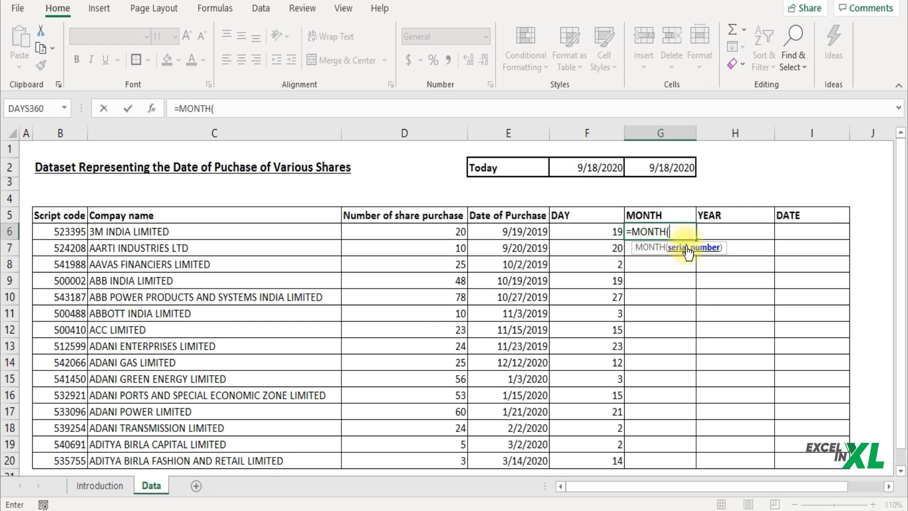
pyautogui.click(537, 231)
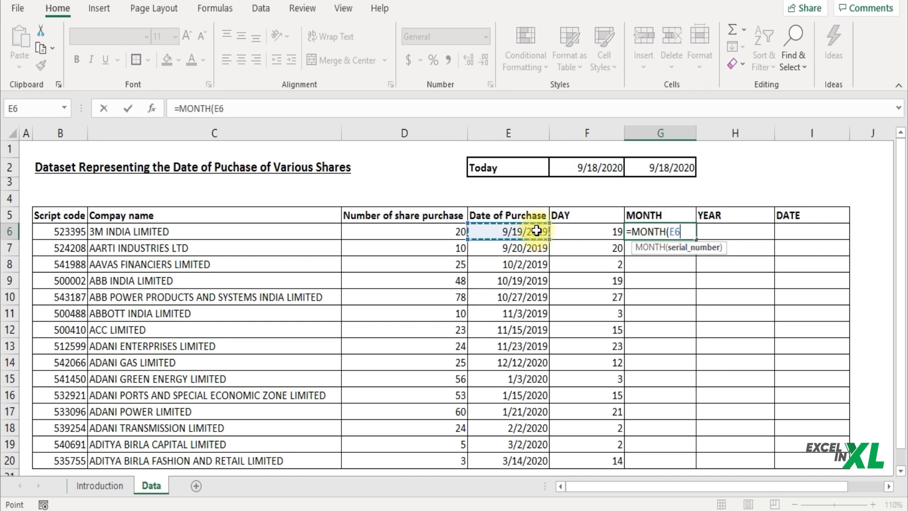
pyautogui.write(')')
pyautogui.press('Return')
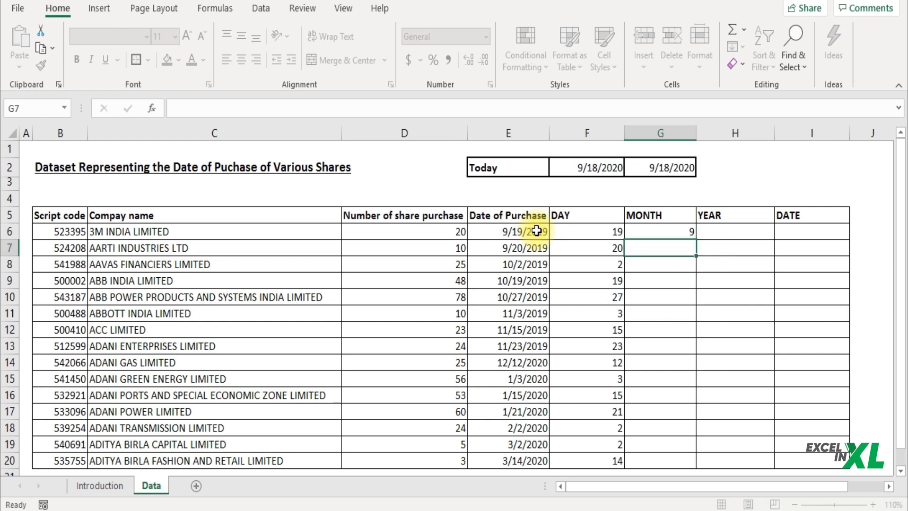
pyautogui.press('Up')
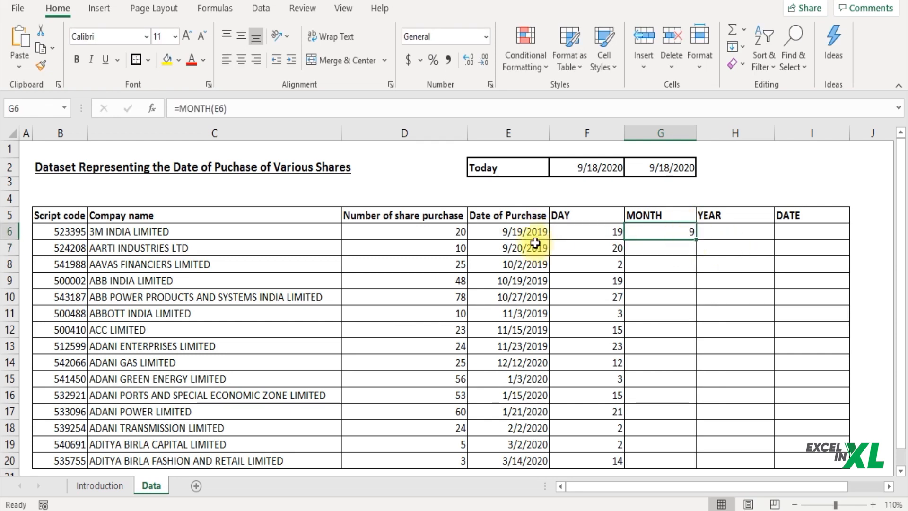
pyautogui.doubleClick(699, 241)
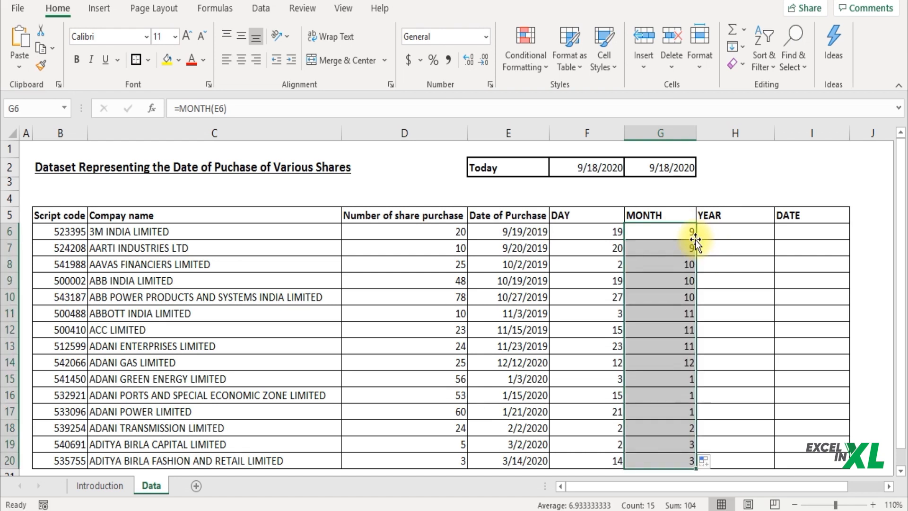
# - Enter =YEAR(E6) in H6 to extract the year from the first purchase date
pyautogui.click(716, 236)
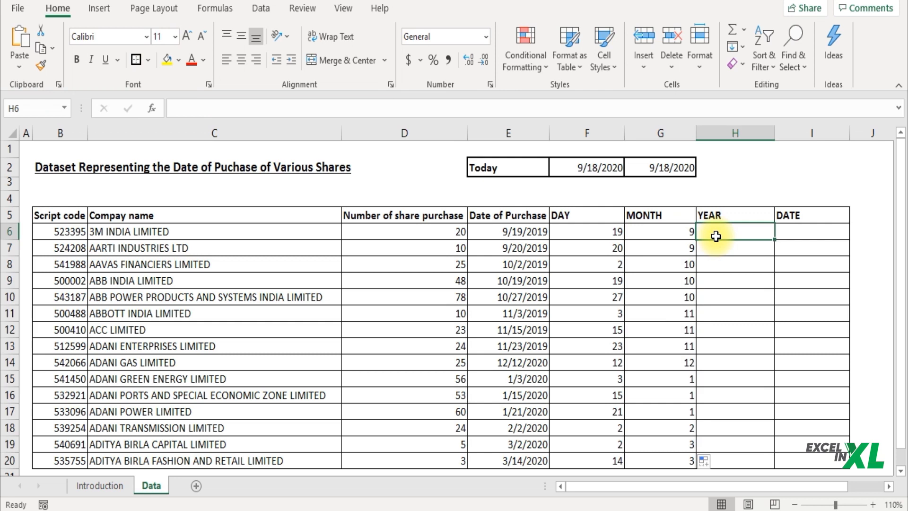
pyautogui.write('=year')
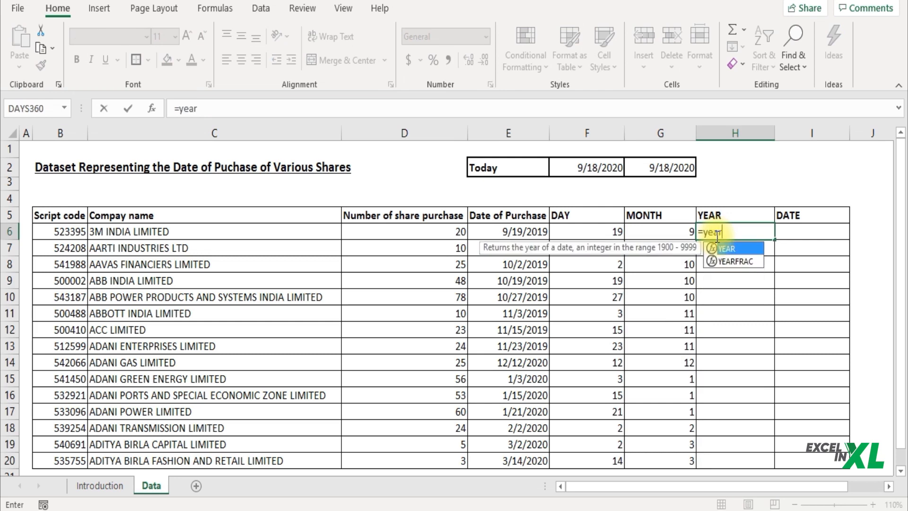
pyautogui.press('Tab')
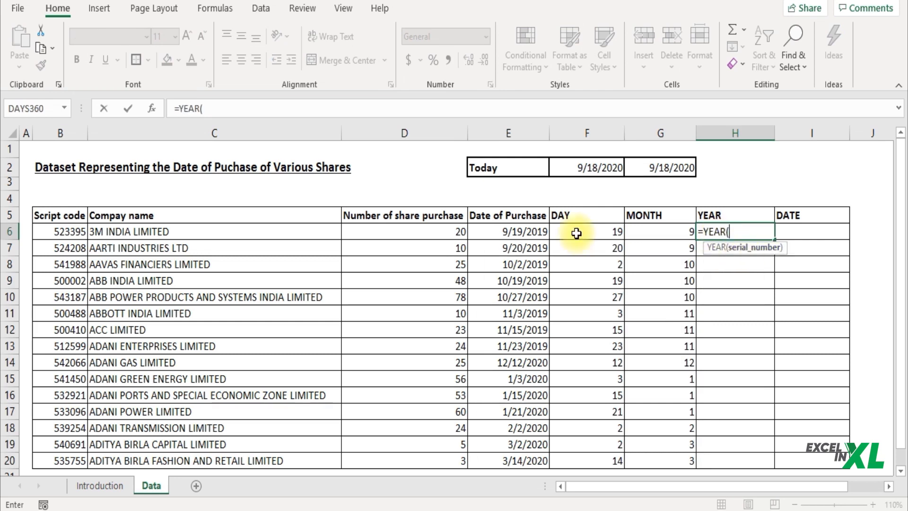
pyautogui.click(539, 239)
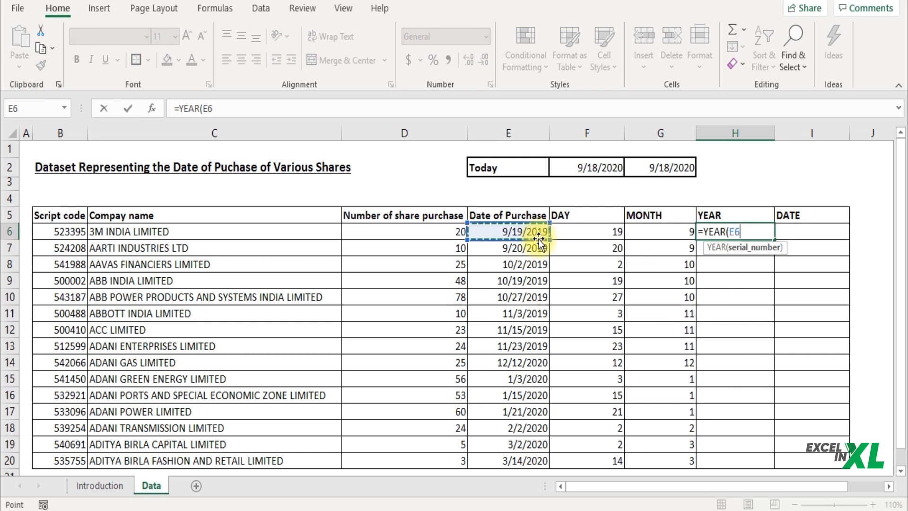
pyautogui.write(')')
pyautogui.hotkey('ctrl', 'Return')
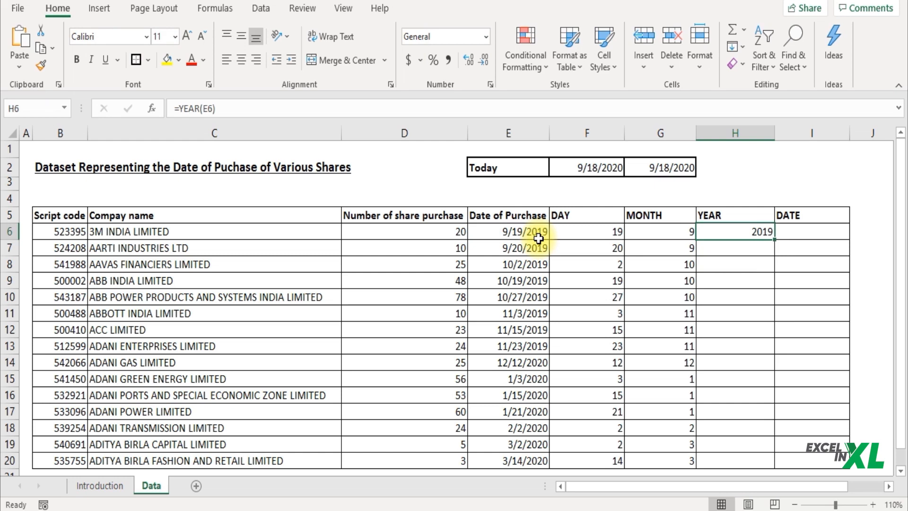
# - Enter =DATE(H6,G6,F6) in I6 to rebuild the first purchase date from its year, month and day
pyautogui.click(803, 235)
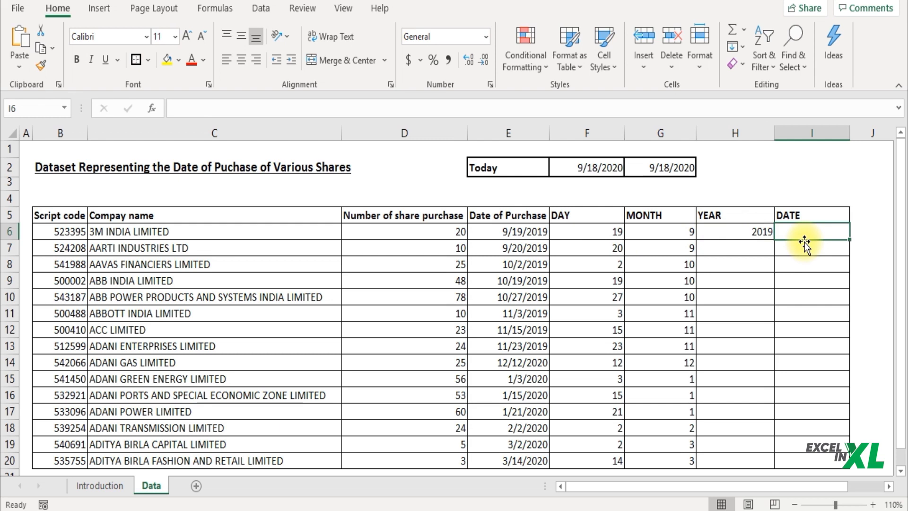
pyautogui.write('=date')
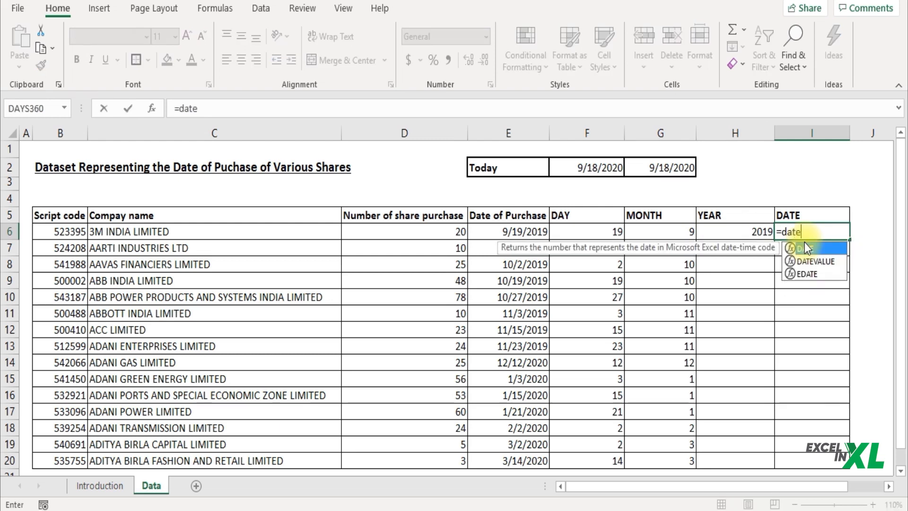
pyautogui.doubleClick(804, 244)
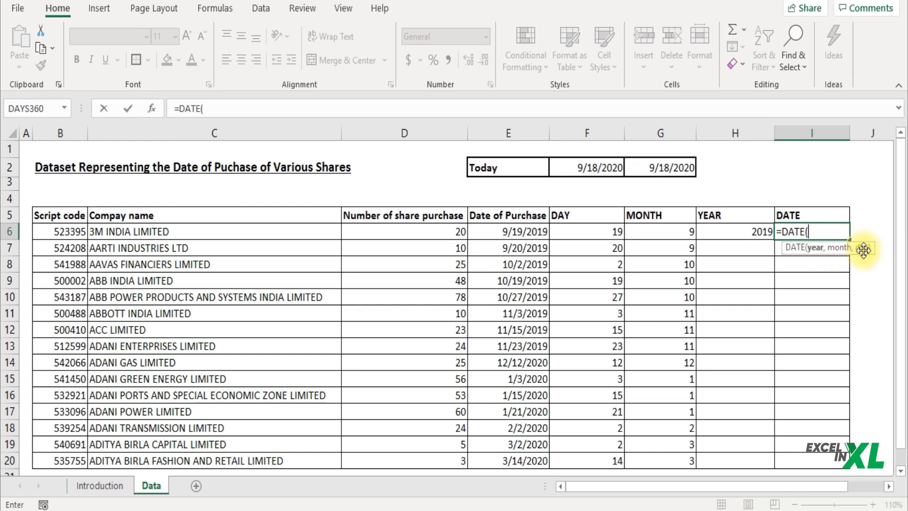
pyautogui.click(755, 231)
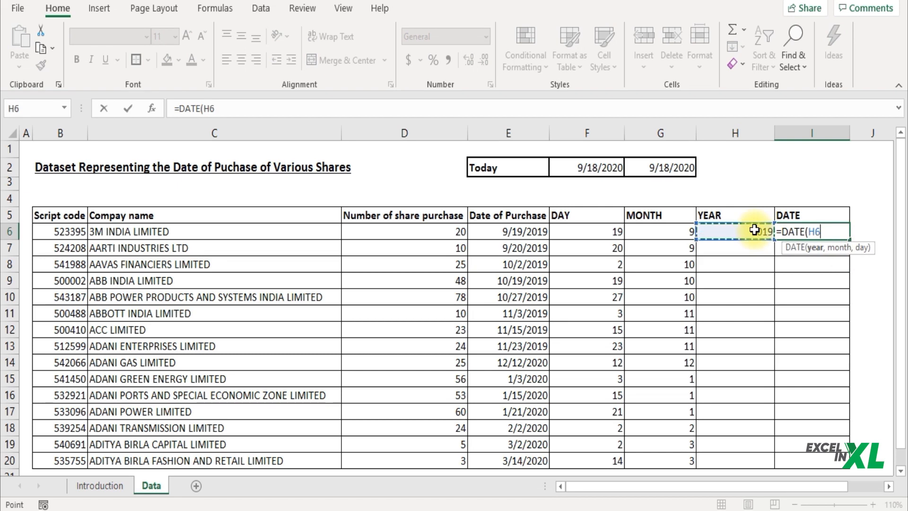
pyautogui.write(',')
pyautogui.click(671, 228)
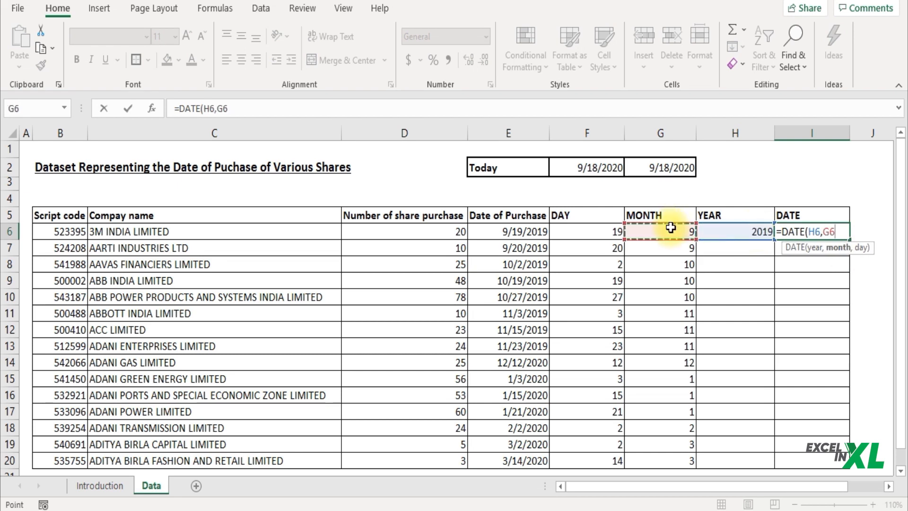
pyautogui.write(',')
pyautogui.click(614, 231)
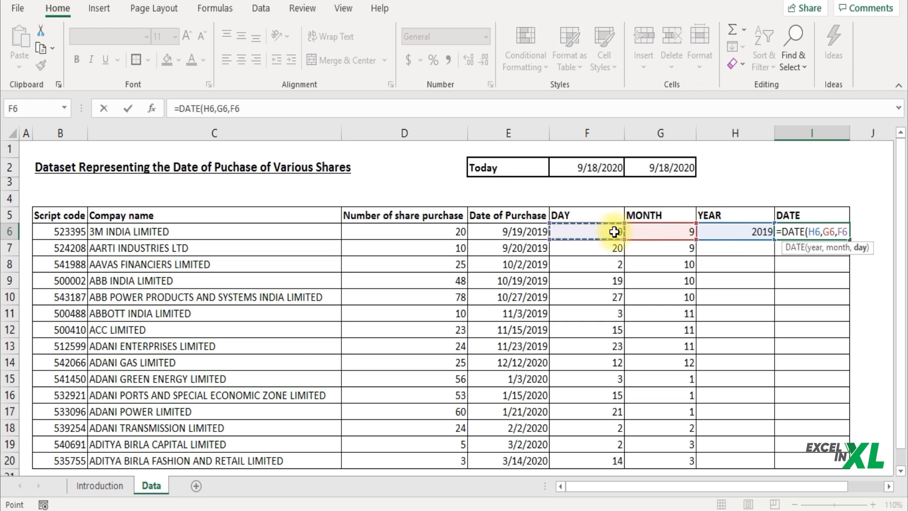
pyautogui.write(')')
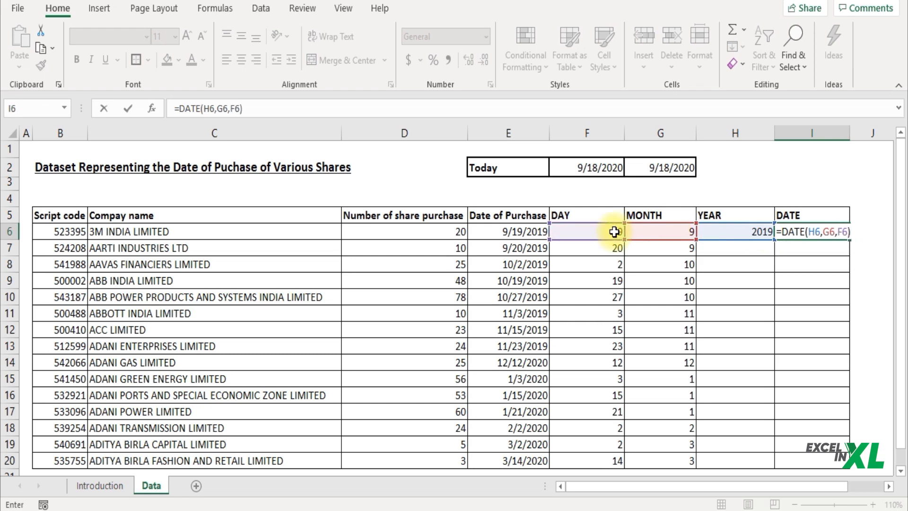
pyautogui.press('Return')
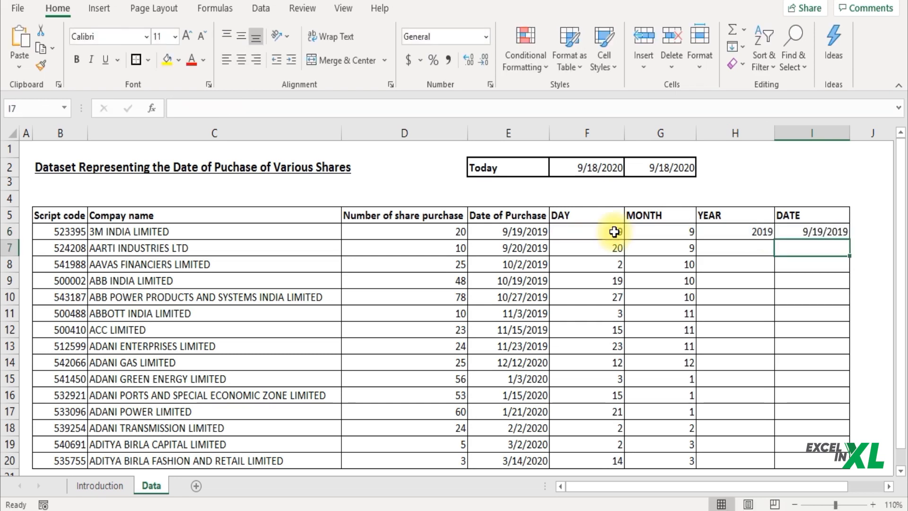
# - Fill the YEAR formula from H6 down through H20 for all the purchase dates
pyautogui.click(834, 230)
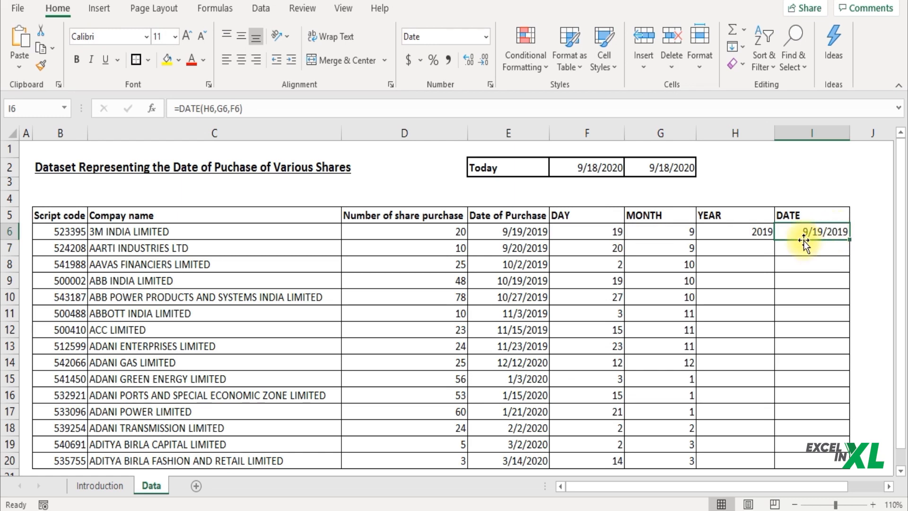
pyautogui.click(770, 233)
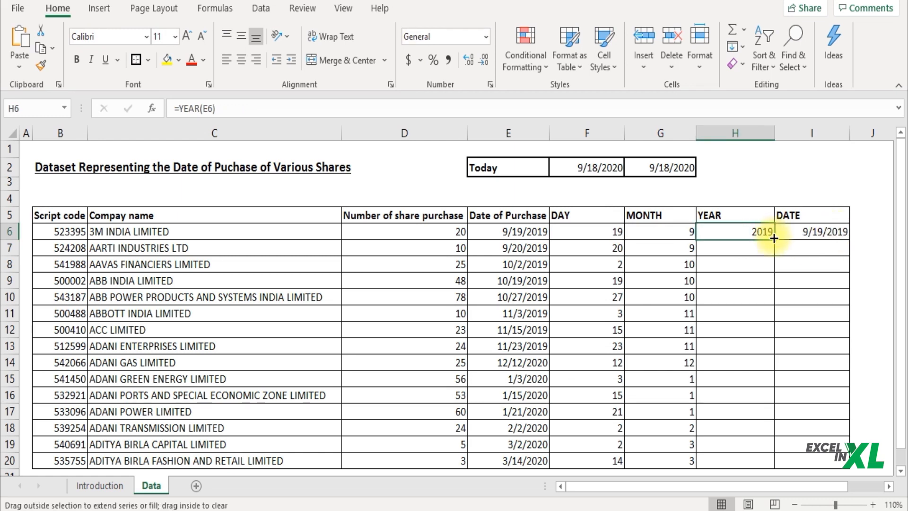
pyautogui.doubleClick(772, 233)
# - Fill the DATE formula from I6 down through I20 to rebuild every purchase date
pyautogui.click(806, 239)
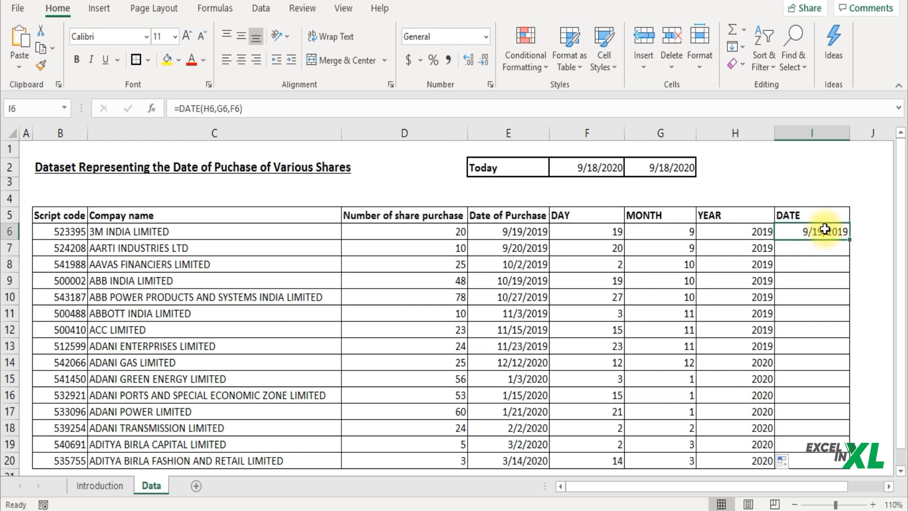
pyautogui.doubleClick(851, 237)
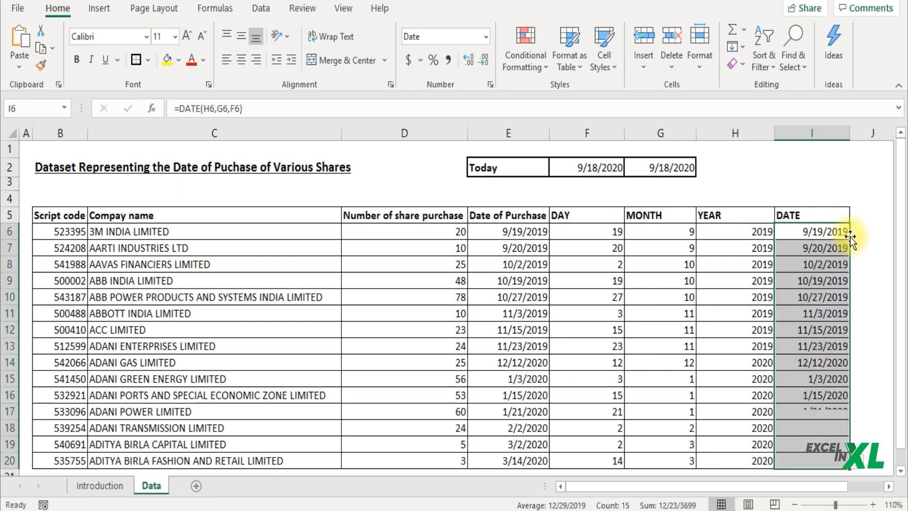
pyautogui.click(813, 290)
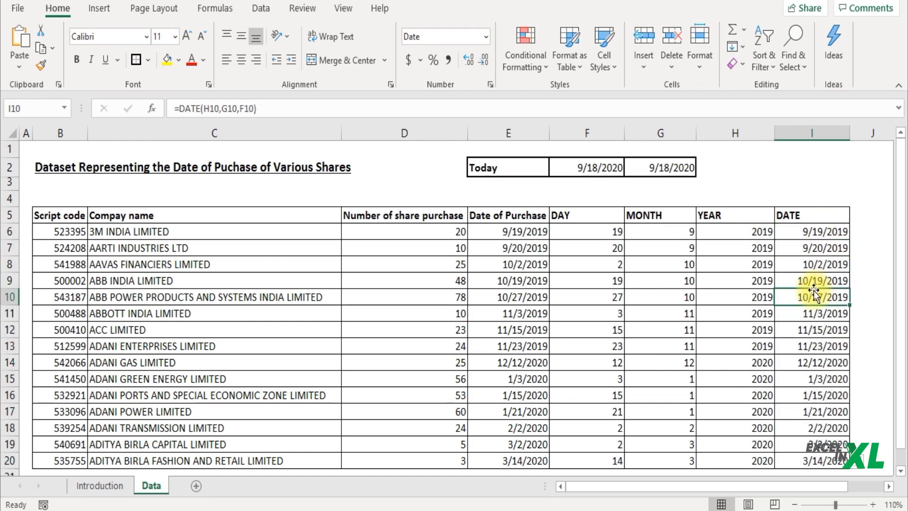